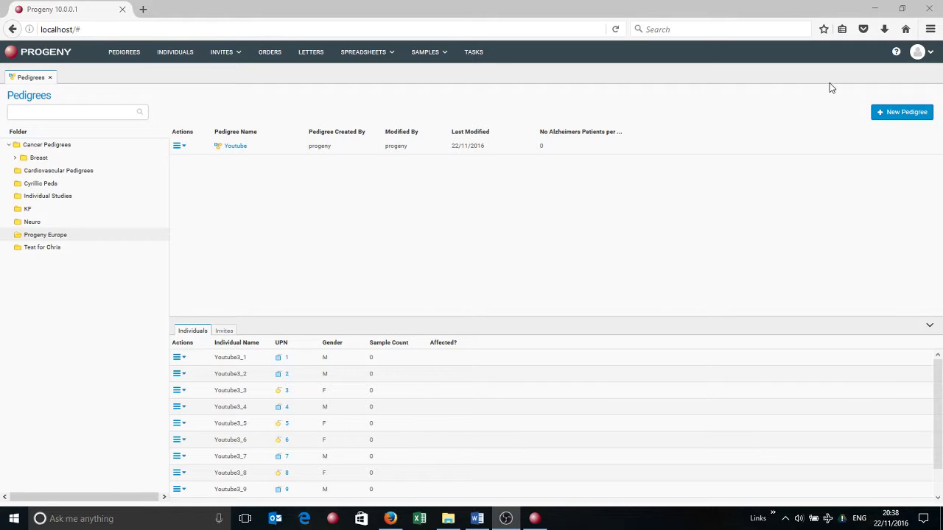
# Start a new pedigree named Youtube2 in the Progeny Europe folder with a male proband, and proceed to the relatives page
pyautogui.click(893, 114)
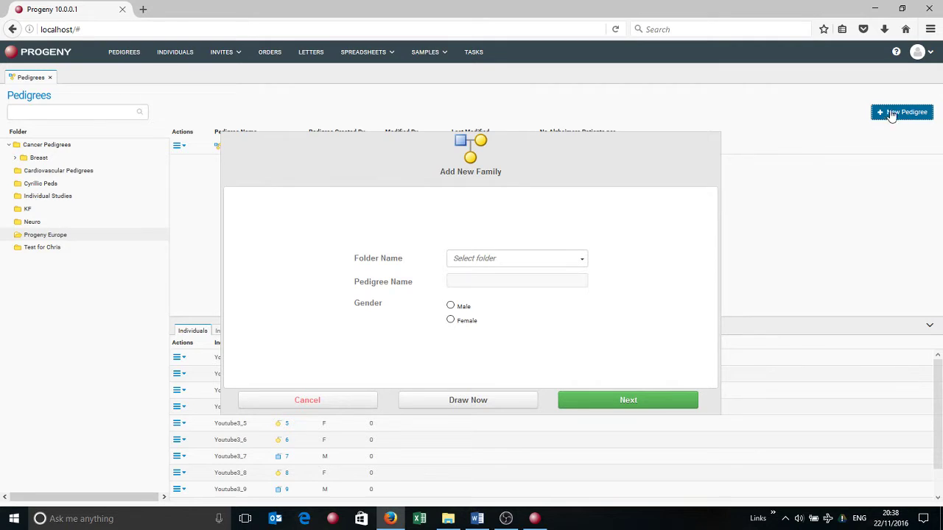
pyautogui.click(582, 259)
pyautogui.scroll(-1, 579, 314)
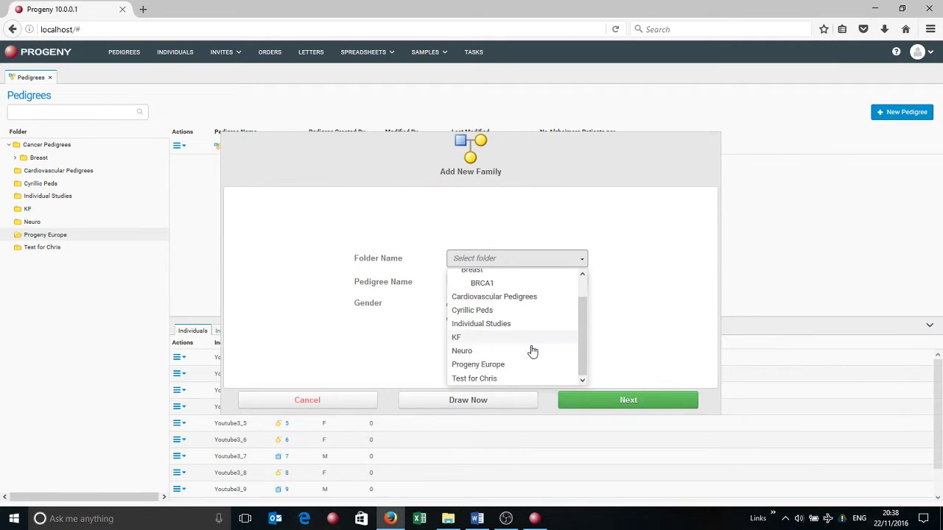
pyautogui.click(504, 367)
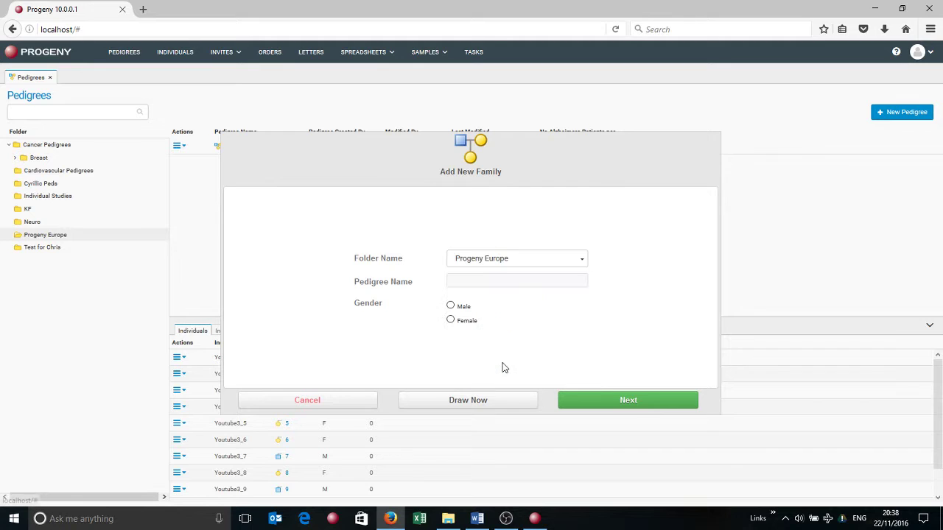
pyautogui.click(477, 284)
pyautogui.write('Yout')
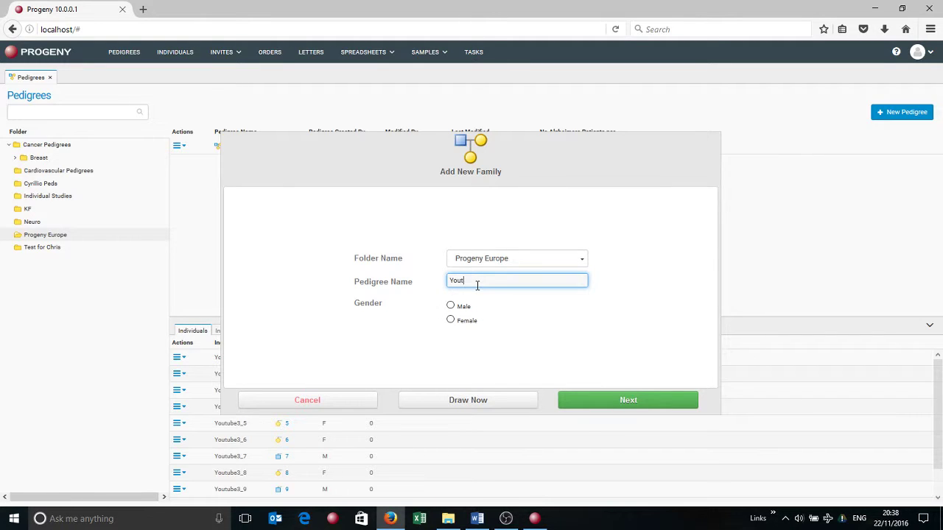
pyautogui.write('ube2')
pyautogui.click(450, 305)
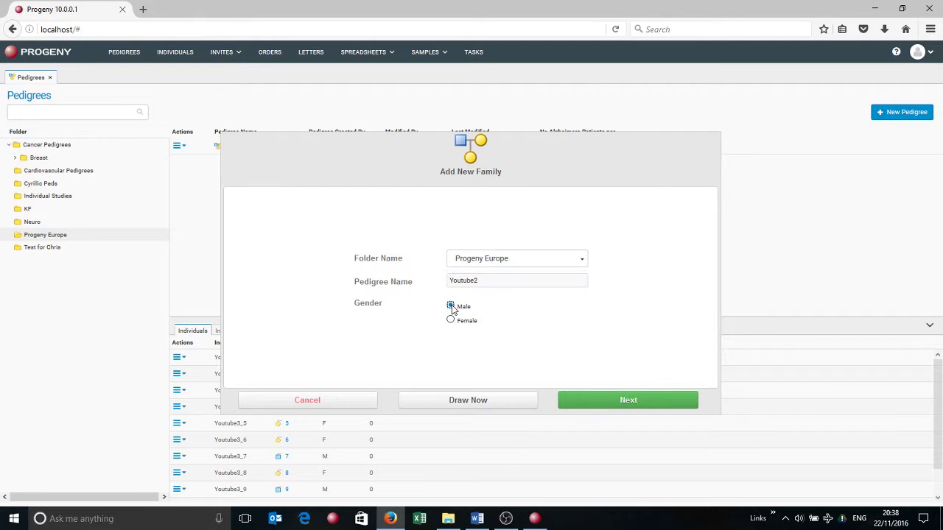
pyautogui.click(619, 400)
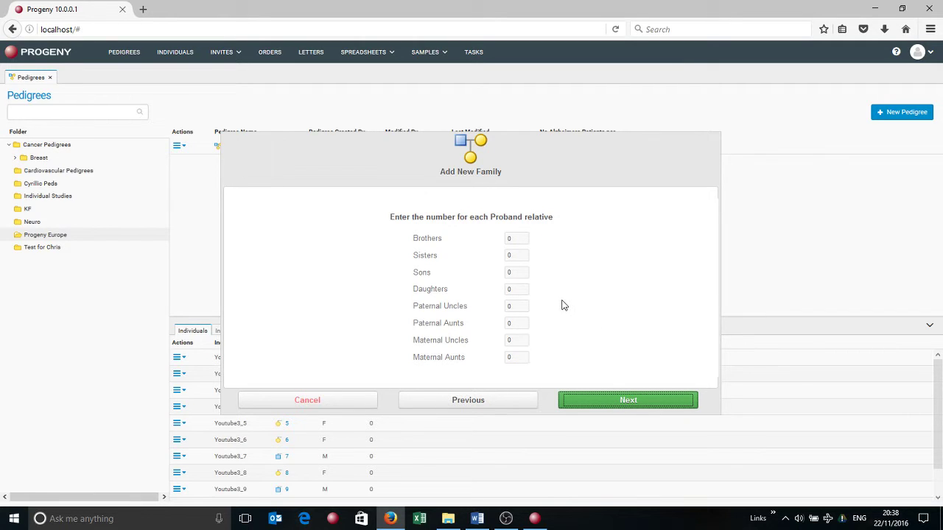
# Give the proband 1 brother, 1 sister, 1 son and 1 daughter, and generate the pedigree
pyautogui.click(517, 240)
pyautogui.write('1')
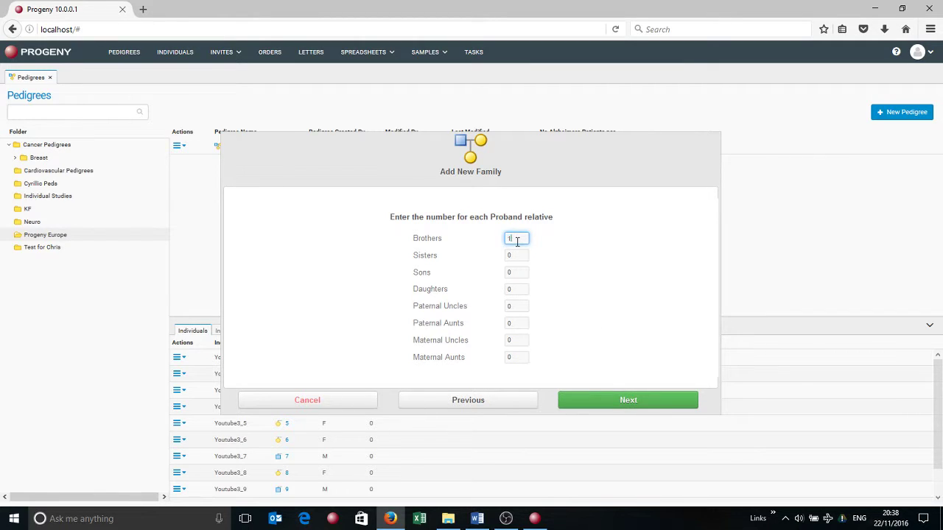
pyautogui.click(516, 256)
pyautogui.write('1')
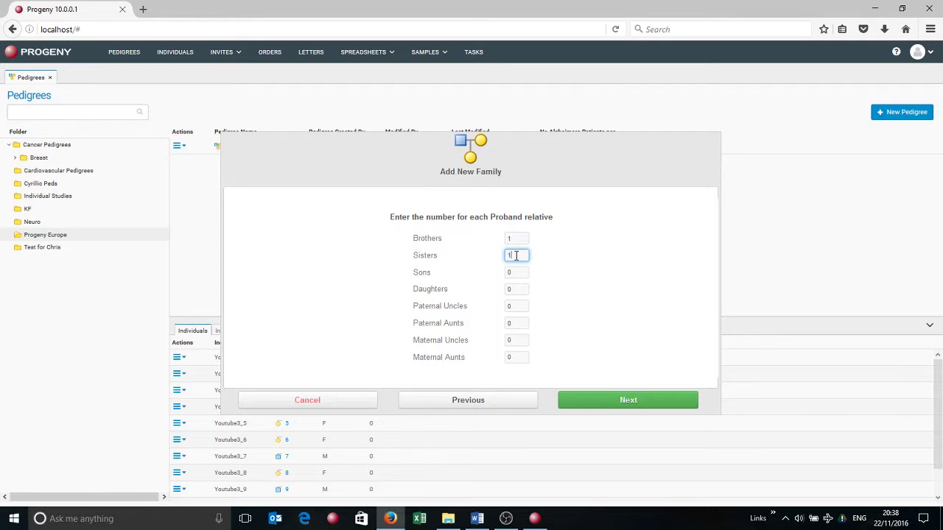
pyautogui.click(515, 273)
pyautogui.write('1')
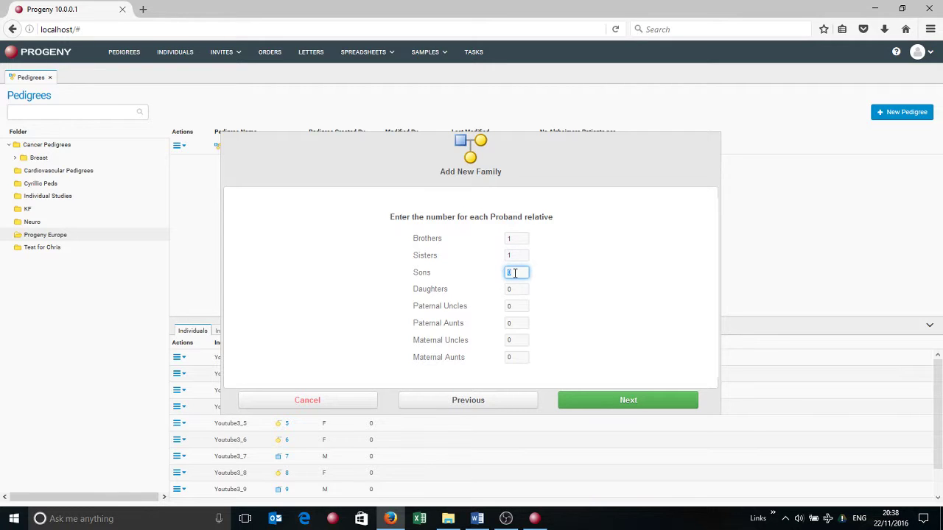
pyautogui.click(514, 288)
pyautogui.write('1')
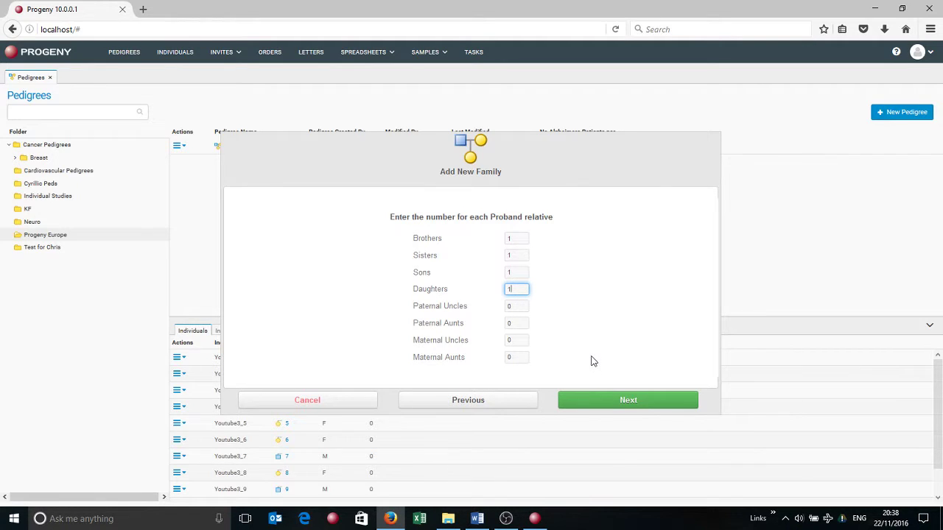
pyautogui.click(615, 401)
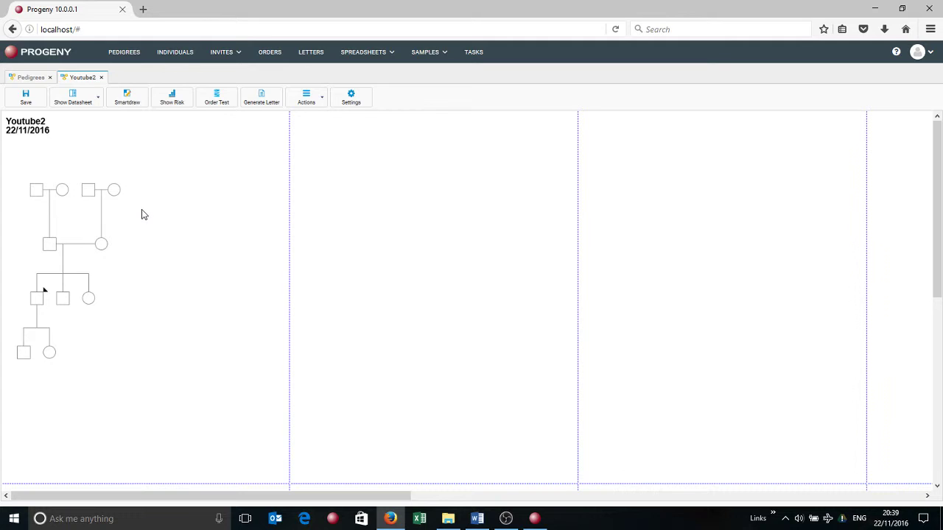
# Delete all four grandparents from the top generation of the pedigree
pyautogui.moveTo(144, 215); pyautogui.dragTo(19, 177)
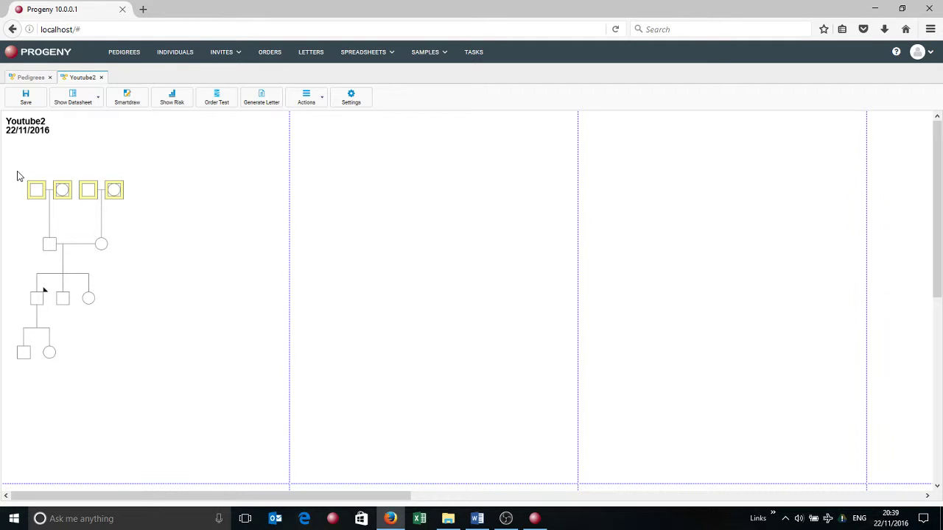
pyautogui.press('Delete')
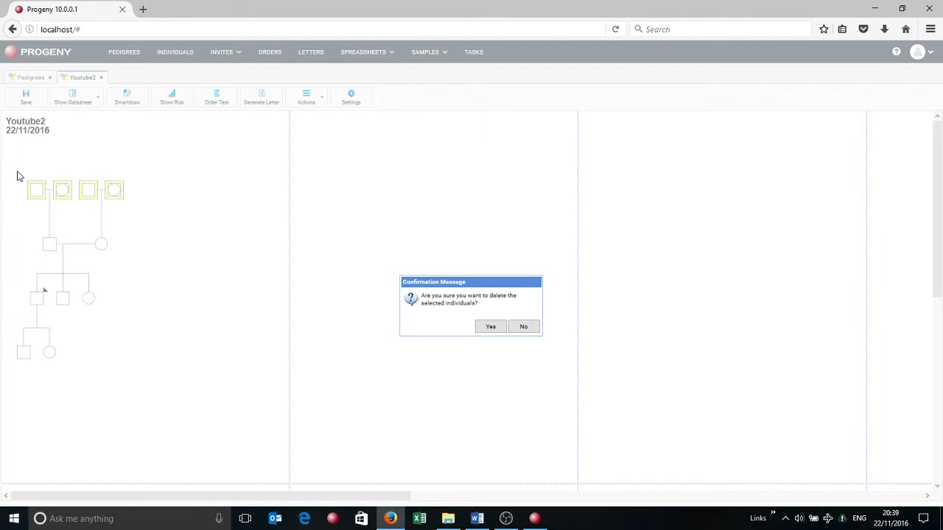
pyautogui.click(490, 327)
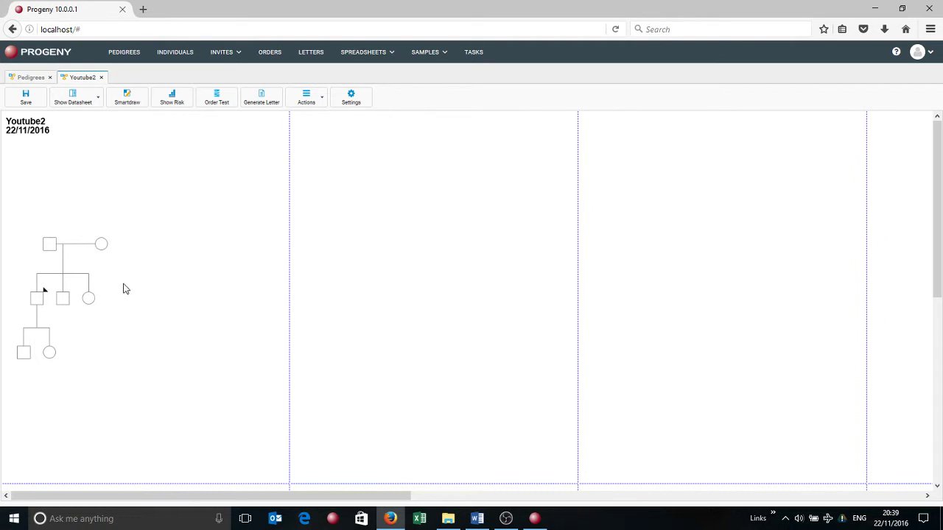
# Add a spouse to the proband and a spouse to his sister
pyautogui.click(41, 301)
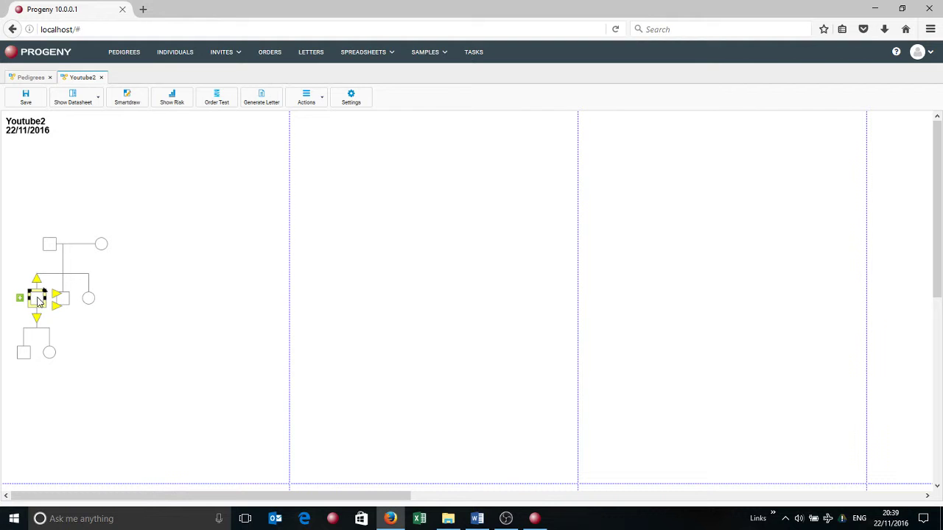
pyautogui.click(56, 307)
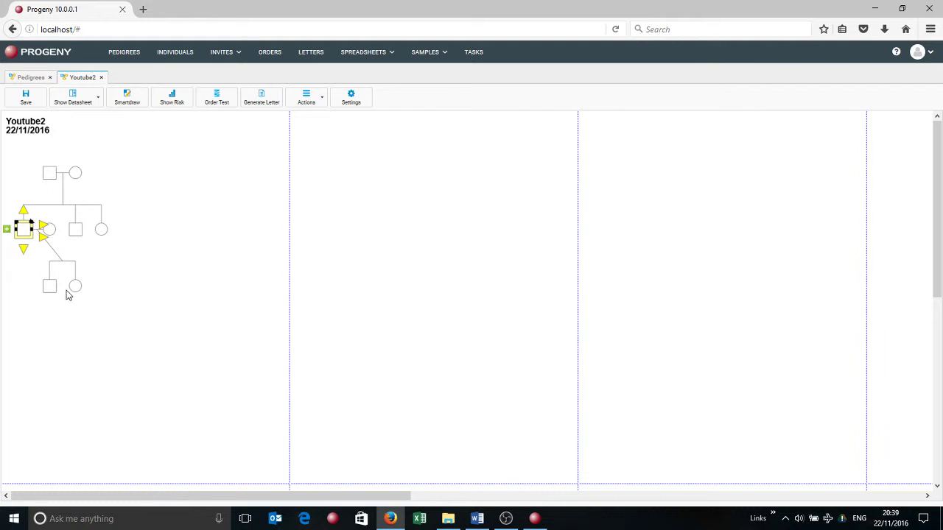
pyautogui.click(103, 231)
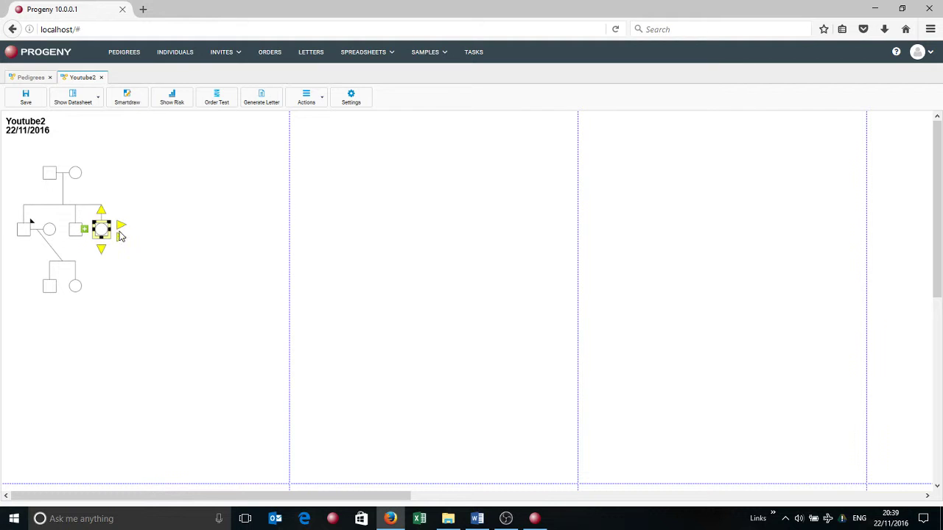
pyautogui.click(122, 239)
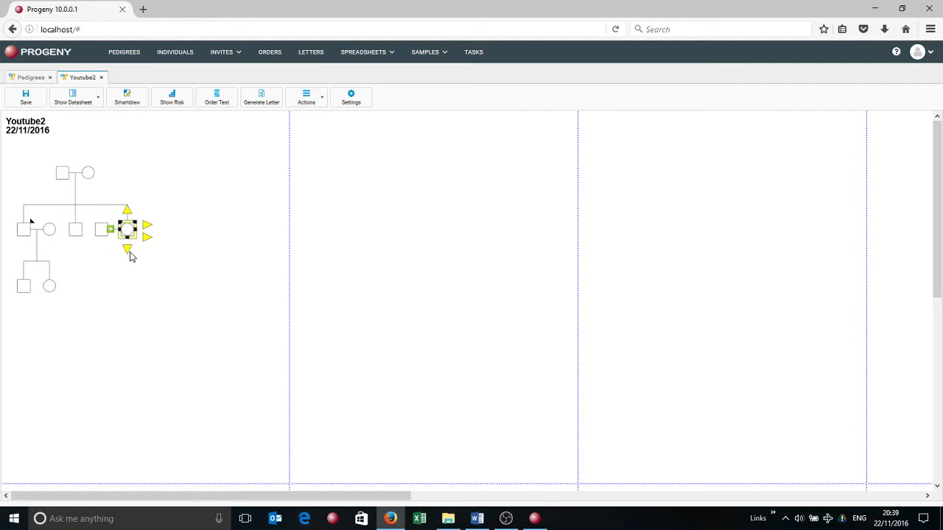
# Add children to the sister's couple and delete the surplus middle son, keeping one son and one daughter
pyautogui.click(129, 250)
pyautogui.click(128, 251)
pyautogui.click(129, 250)
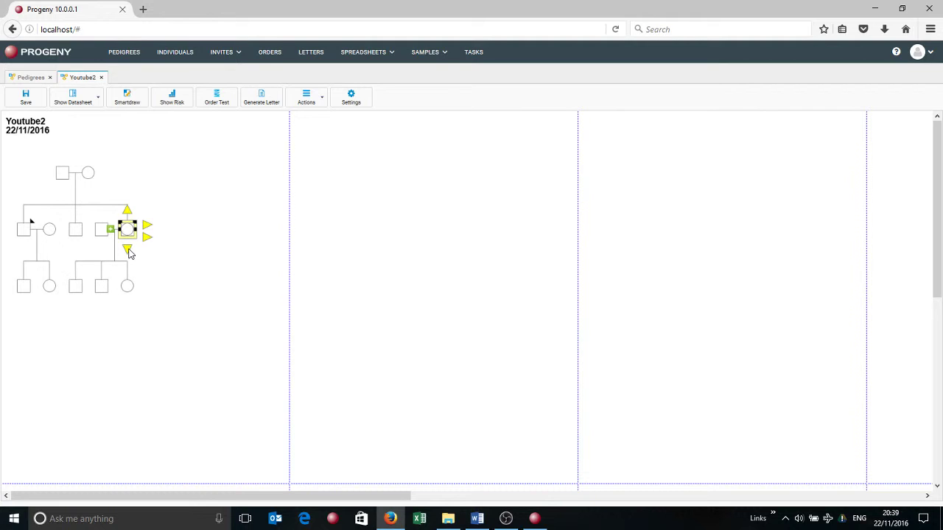
pyautogui.click(101, 287)
pyautogui.press('Delete')
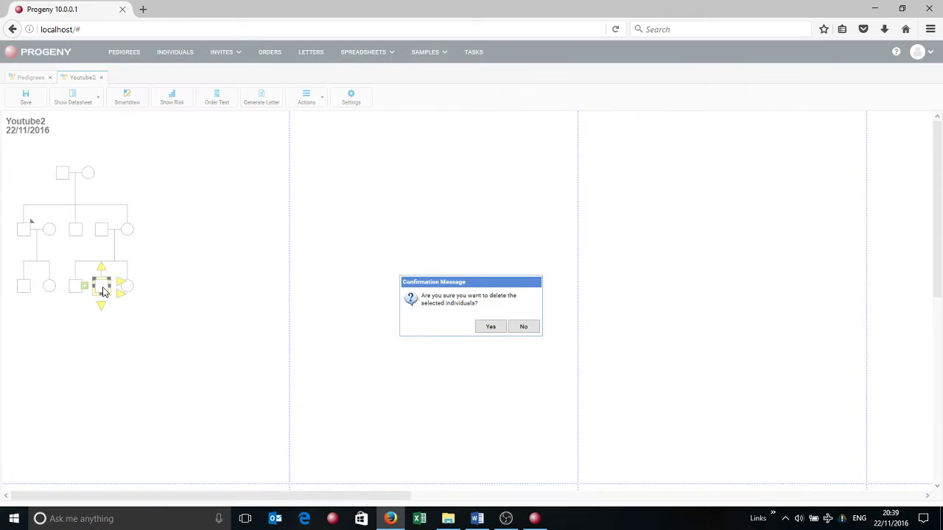
pyautogui.click(488, 329)
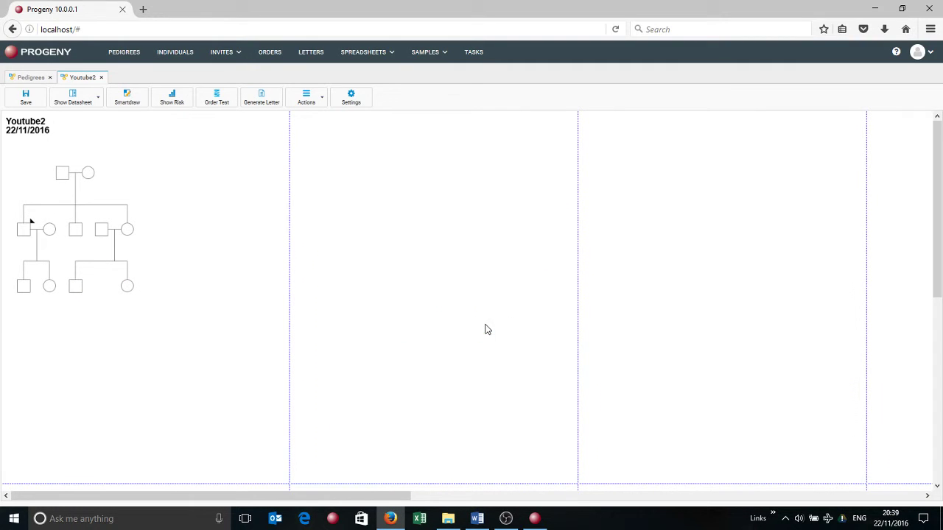
# Add a twin to the sister's daughter and set the twin relationship to Monozygotic
pyautogui.click(130, 290)
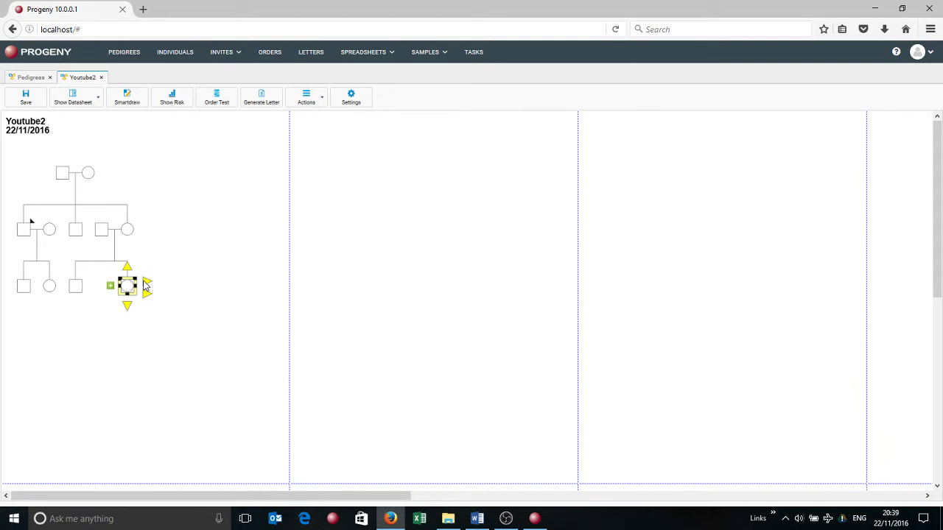
pyautogui.click(146, 287)
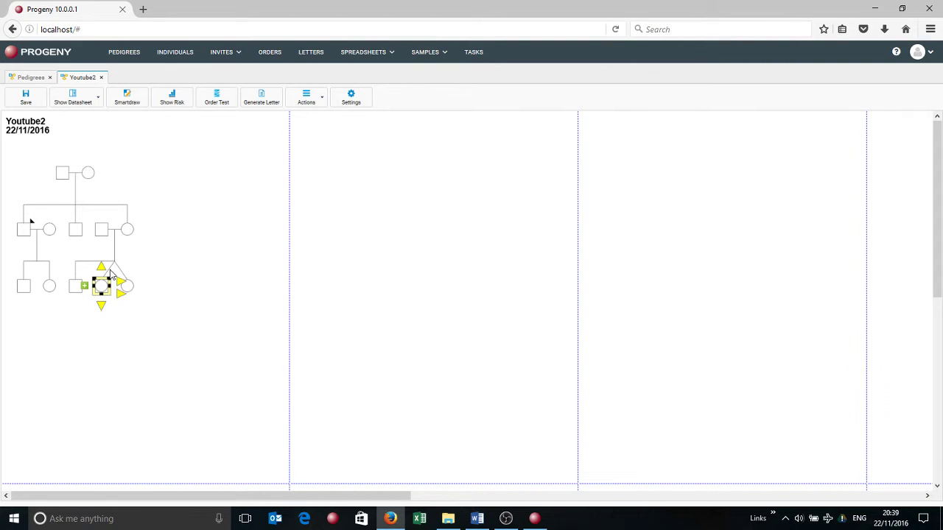
pyautogui.click(110, 274)
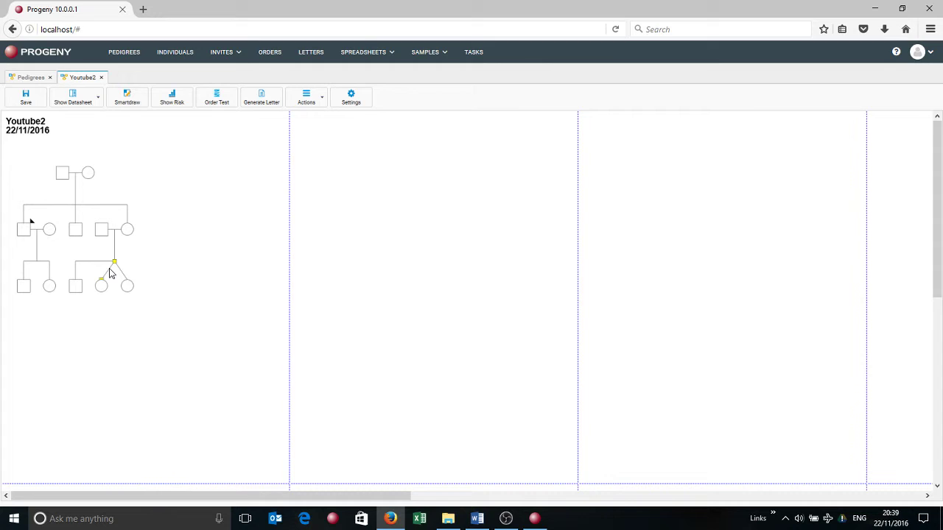
pyautogui.rightClick(110, 273)
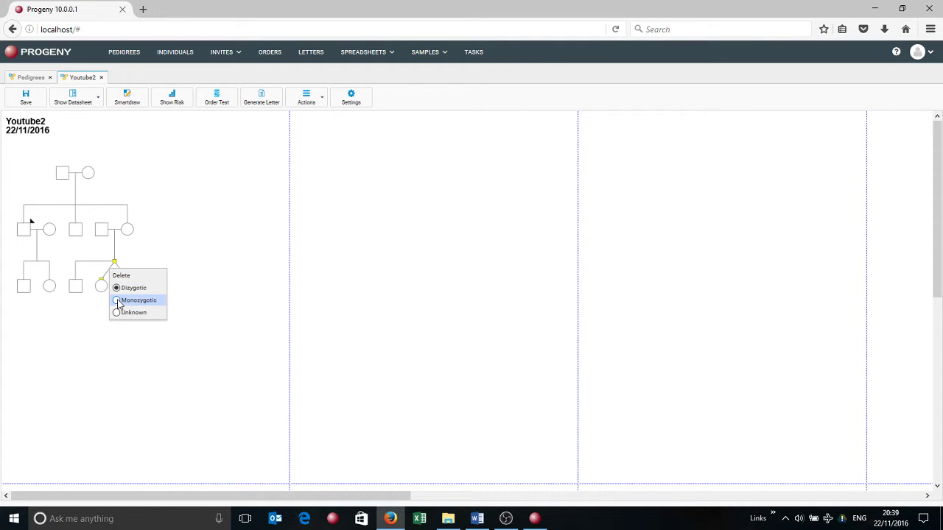
pyautogui.click(117, 300)
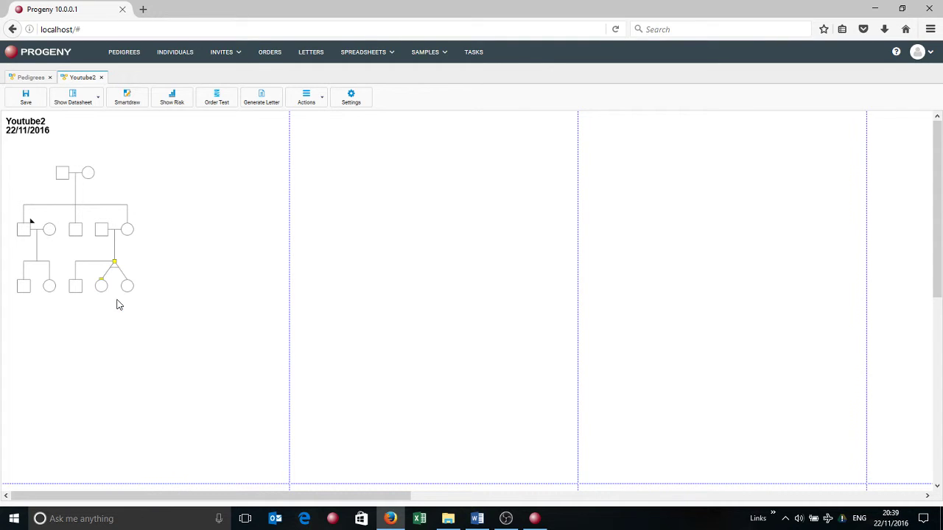
# Try the Separated and Divorced statuses on the relationship line of the proband's sister and her spouse, and restore it to Normal
pyautogui.click(116, 233)
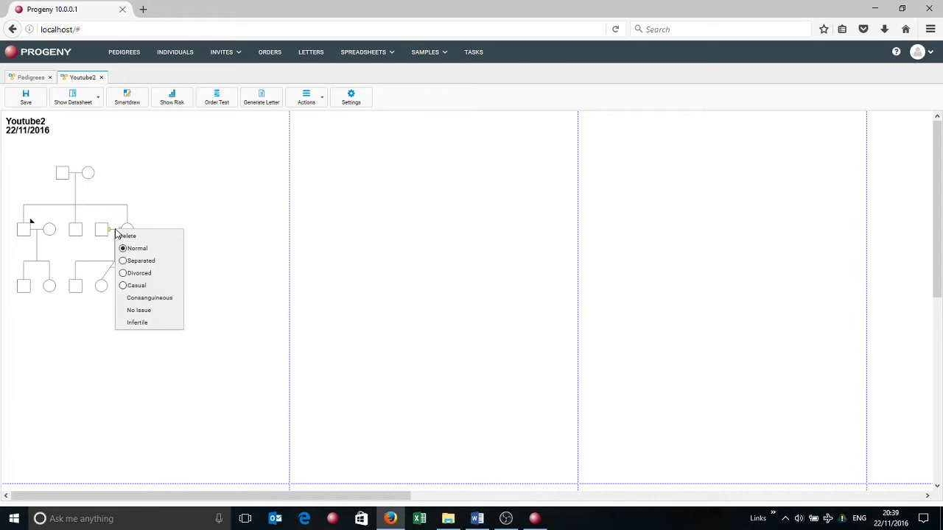
pyautogui.click(140, 263)
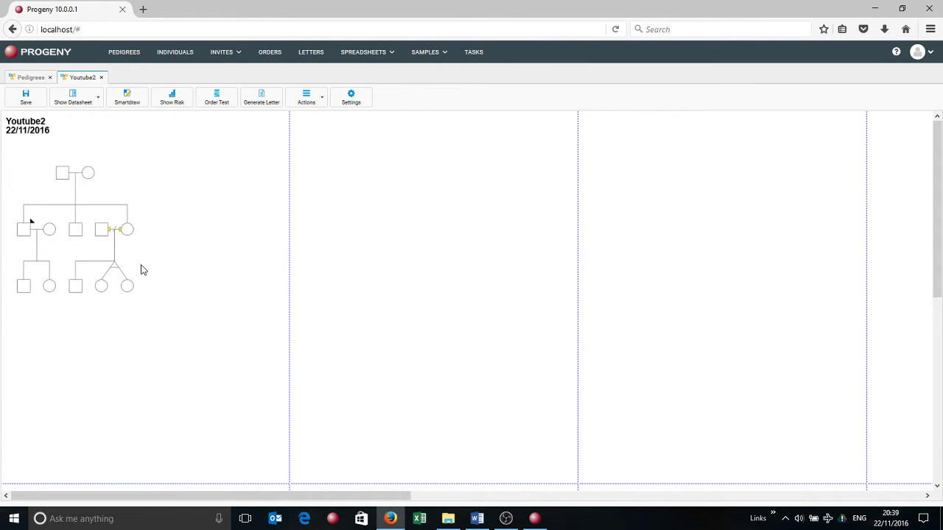
pyautogui.click(115, 233)
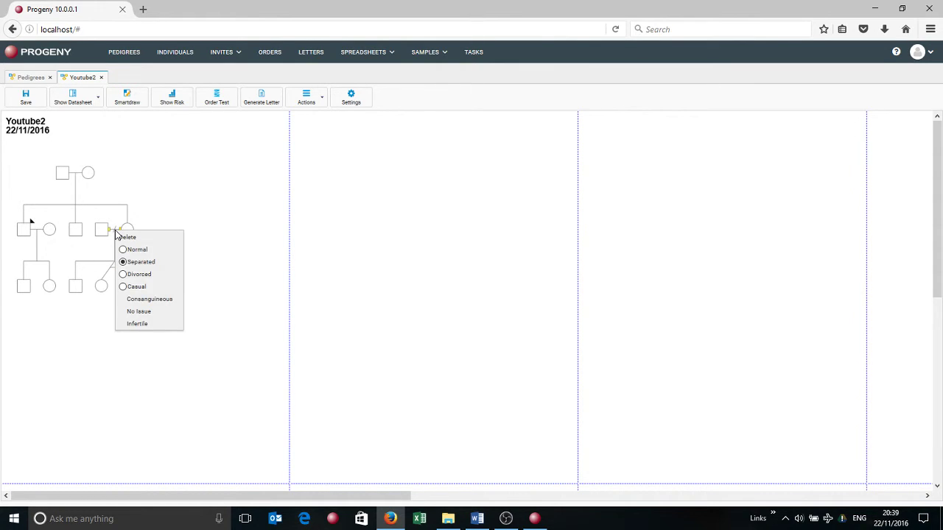
pyautogui.click(125, 276)
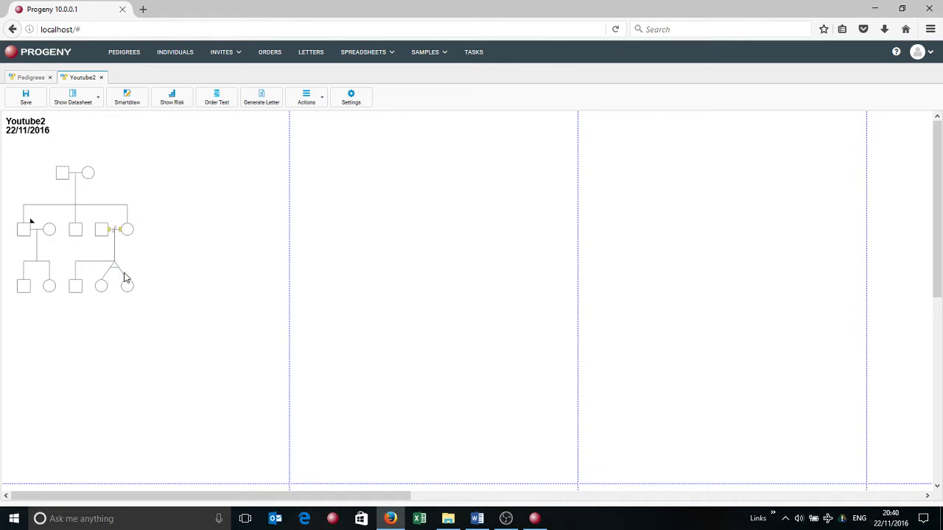
pyautogui.click(114, 234)
pyautogui.click(124, 249)
# Join the sister's son and the proband's daughter as a couple and mark their relationship as Consanguineous
pyautogui.click(77, 289)
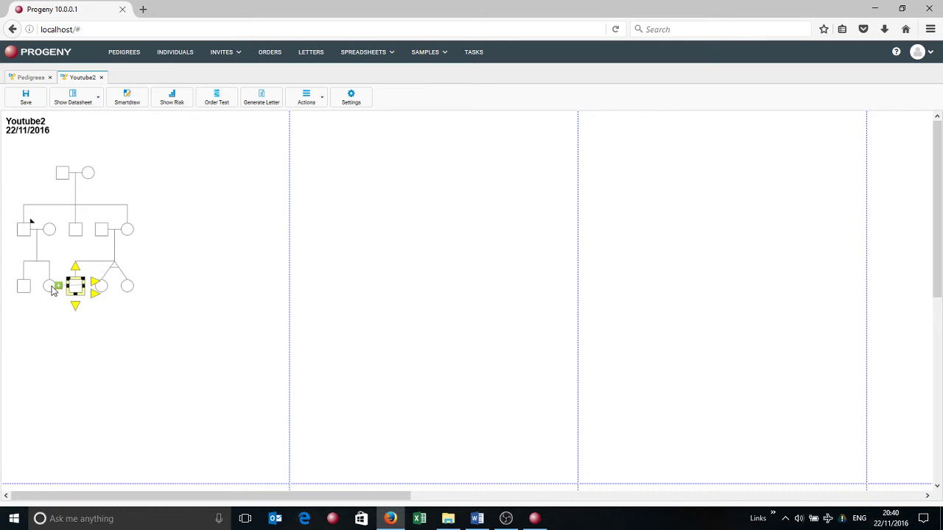
pyautogui.click(53, 292)
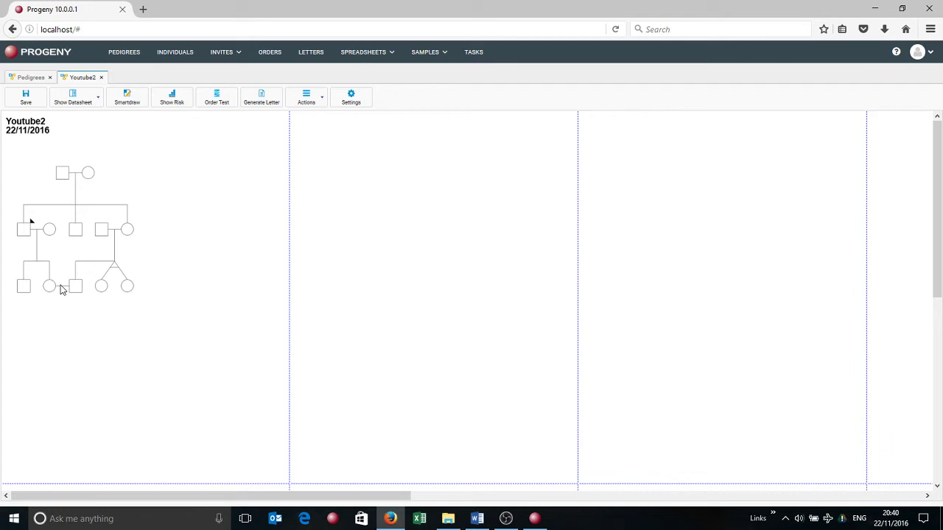
pyautogui.rightClick(62, 291)
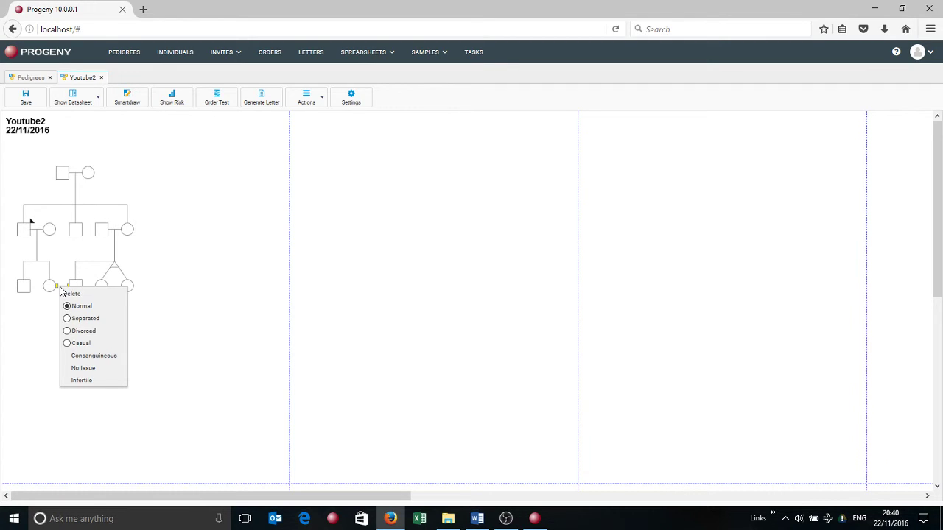
pyautogui.click(73, 358)
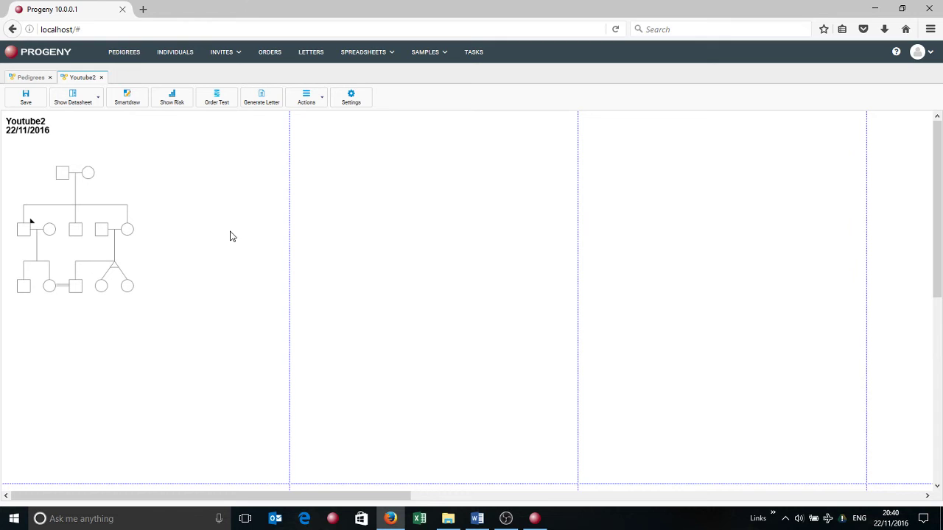
# Switch to the Progeny desktop client to compare its Youtube pedigree with the new drawing, and return to the browser
pyautogui.click(535, 519)
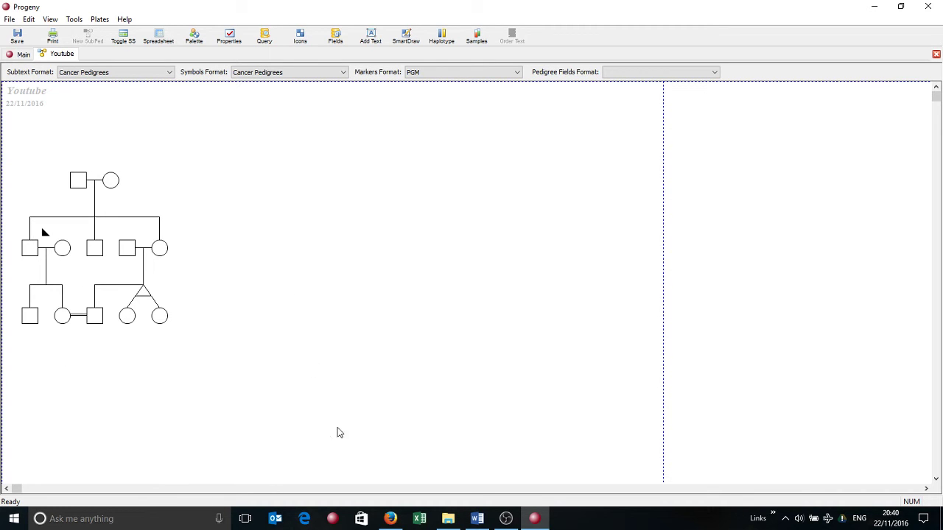
pyautogui.click(390, 519)
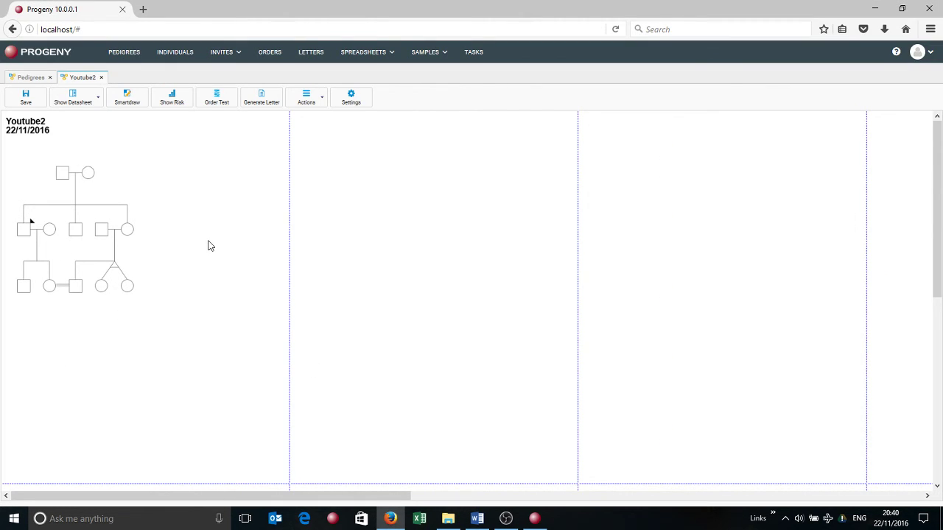